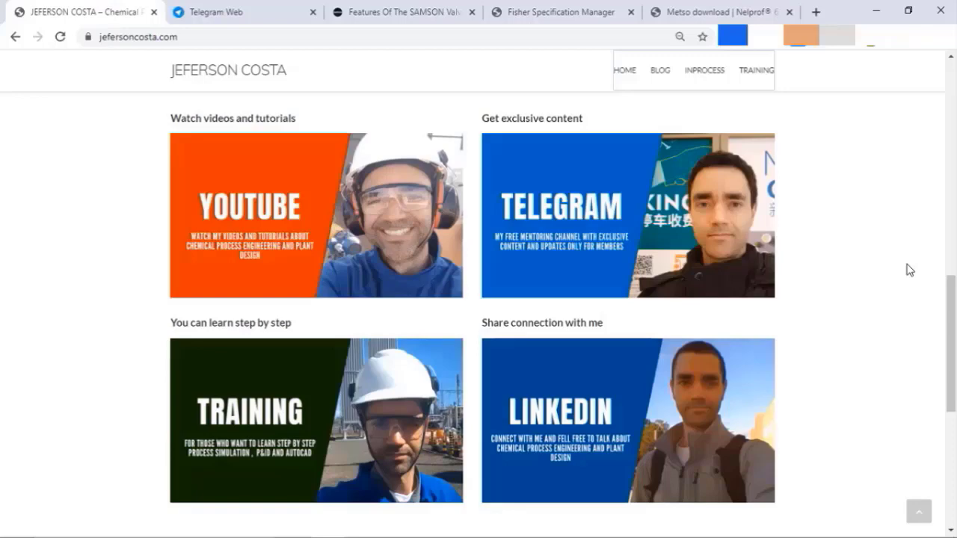
Scroll past the YouTube, Telegram, Training and LinkedIn panels to the quote and 'From the Blog' posts.
{"action": "scroll", "coordinate": [909, 270], "scroll_direction": "down", "scroll_amount": 4}
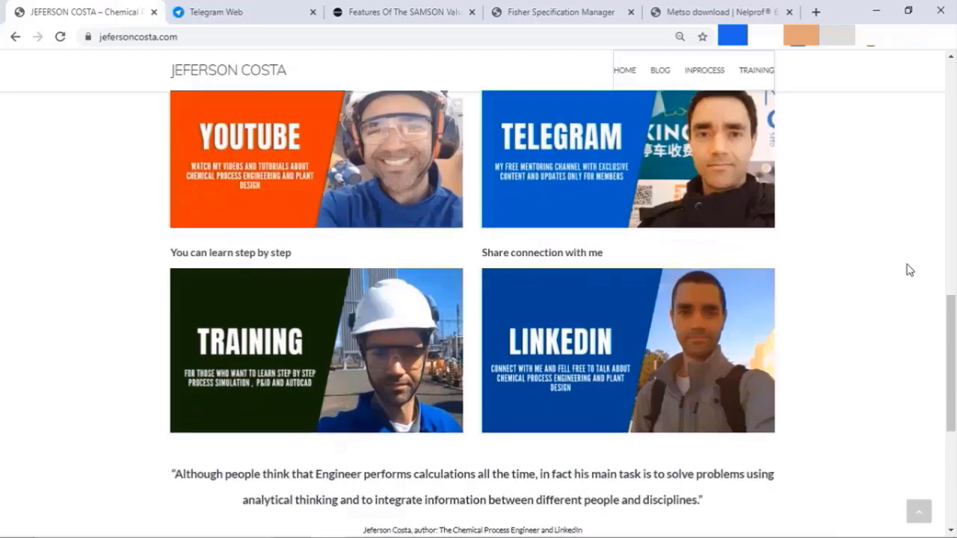
{"action": "scroll", "coordinate": [910, 270], "scroll_direction": "down", "scroll_amount": 2}
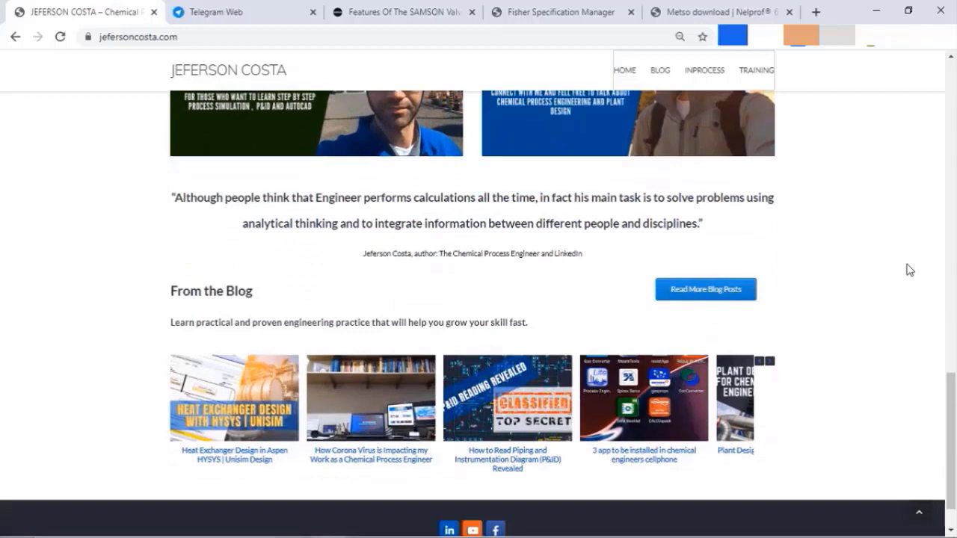
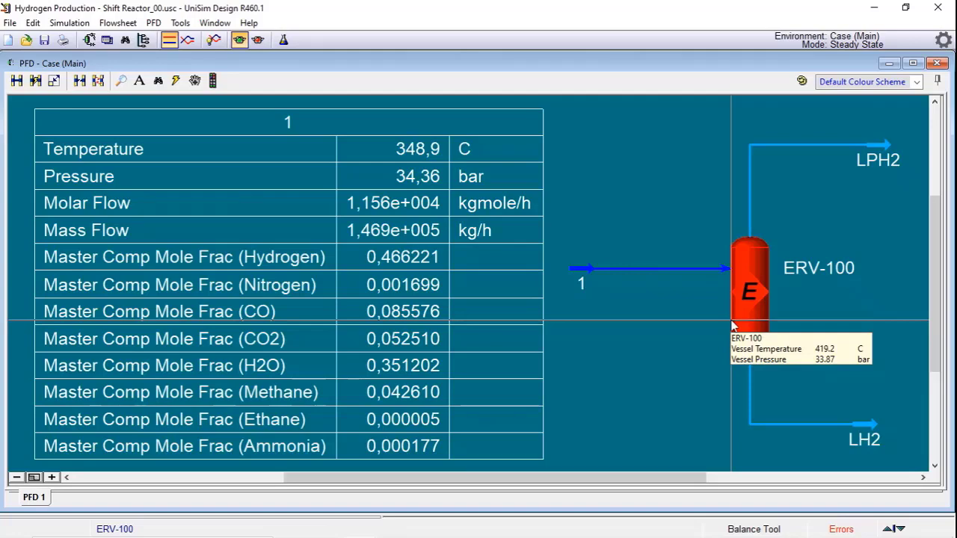
Pick the equilibrium reactor from the general reactor types in the unit operations palette.
{"action": "left_click", "coordinate": [215, 81]}
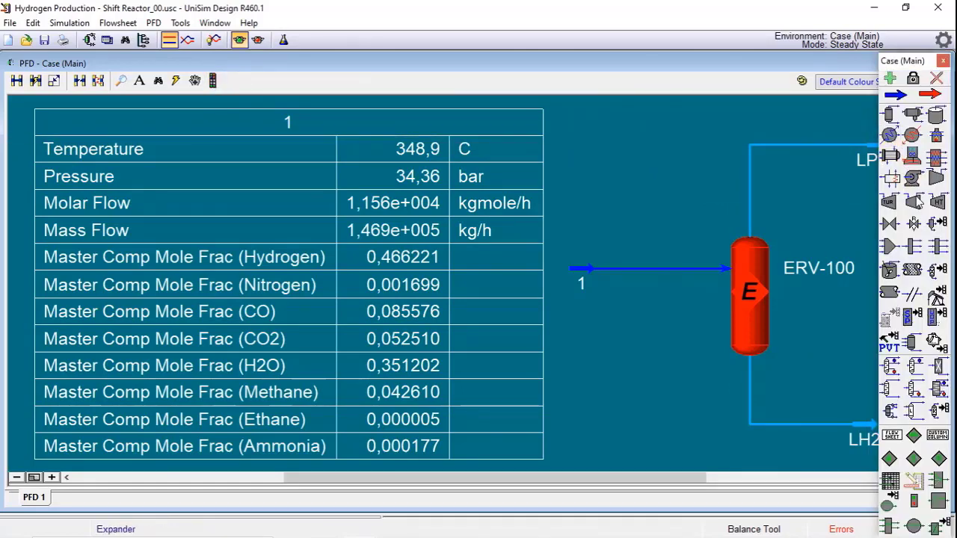
{"action": "left_click", "coordinate": [938, 273]}
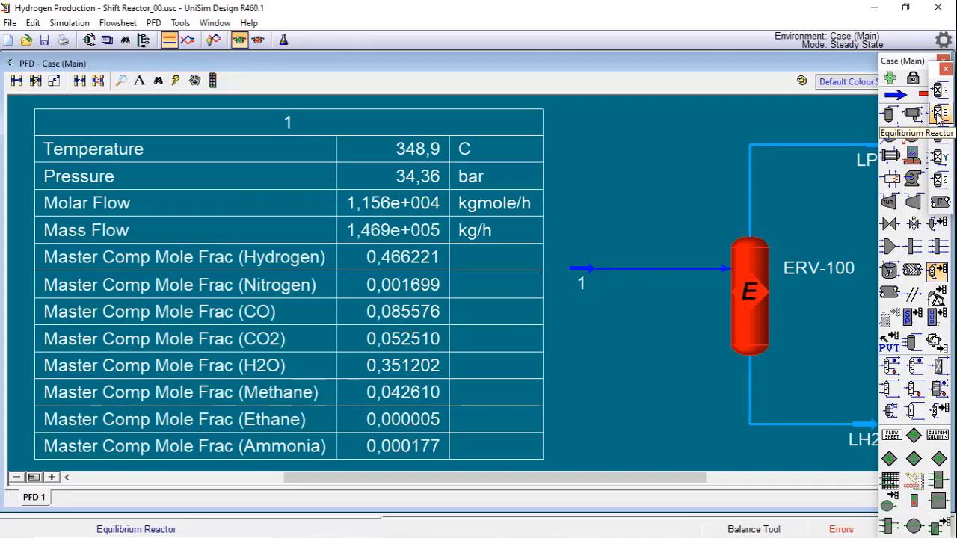
{"action": "left_click", "coordinate": [940, 112]}
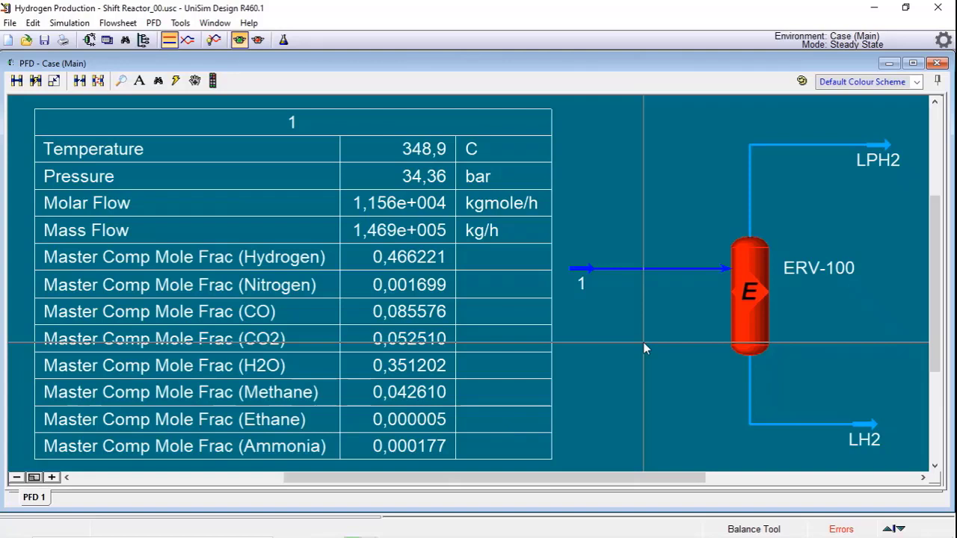
In the simulation basis Reactions page, add a new Equilibrium reaction, Rxn-1.
{"action": "left_click", "coordinate": [284, 41]}
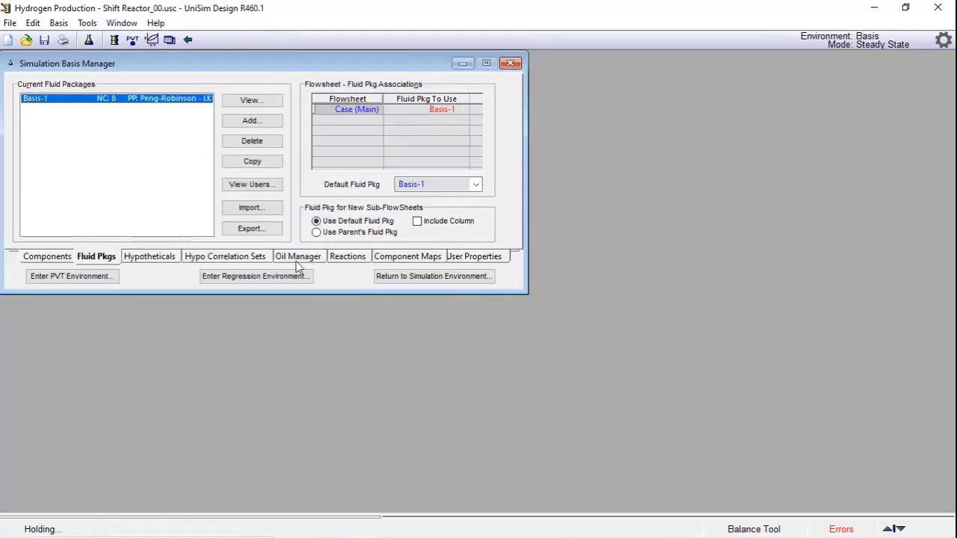
{"action": "left_click", "coordinate": [348, 261]}
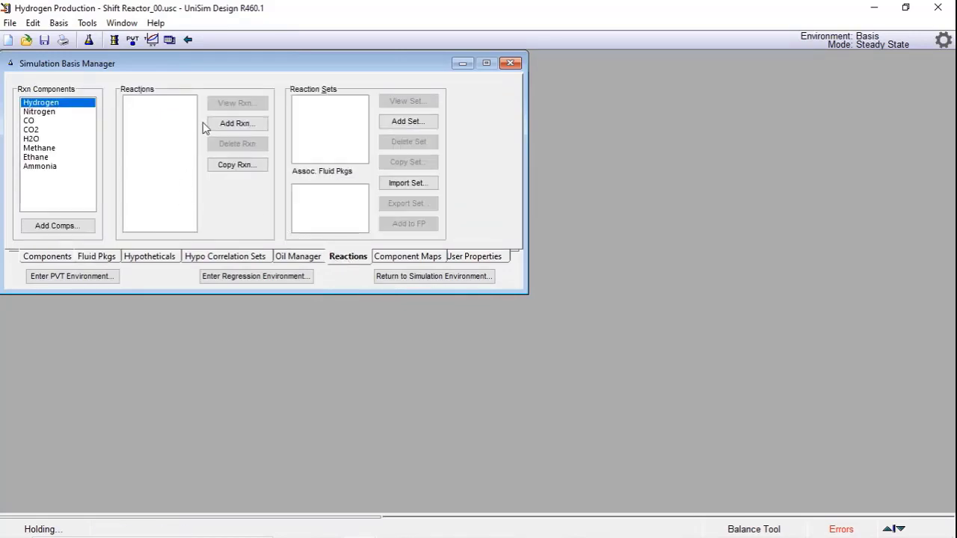
{"action": "left_click", "coordinate": [253, 130]}
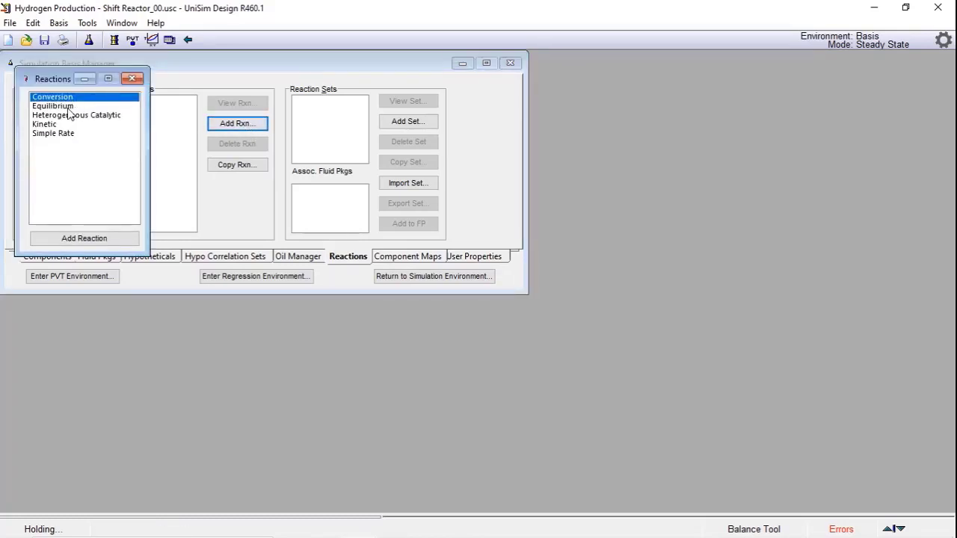
{"action": "left_click", "coordinate": [66, 107]}
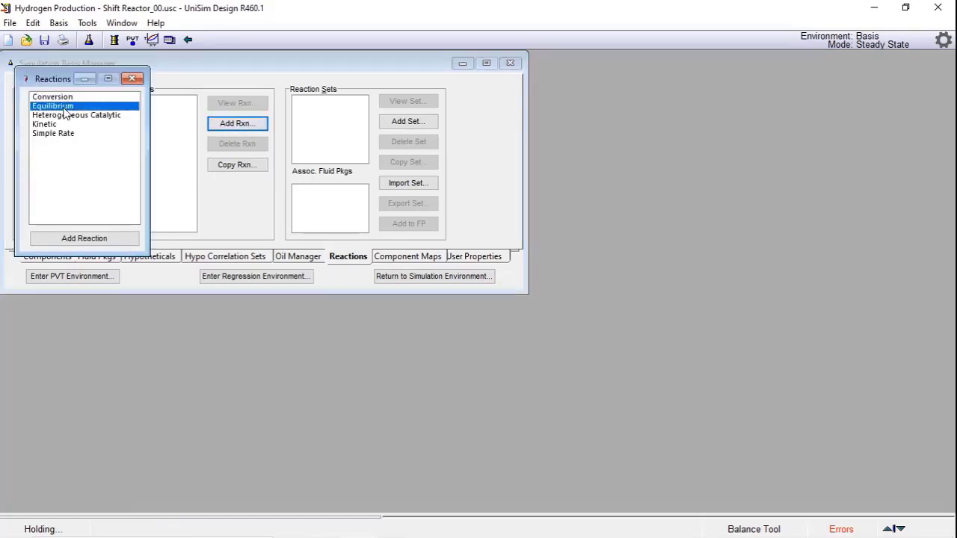
{"action": "left_click", "coordinate": [83, 239]}
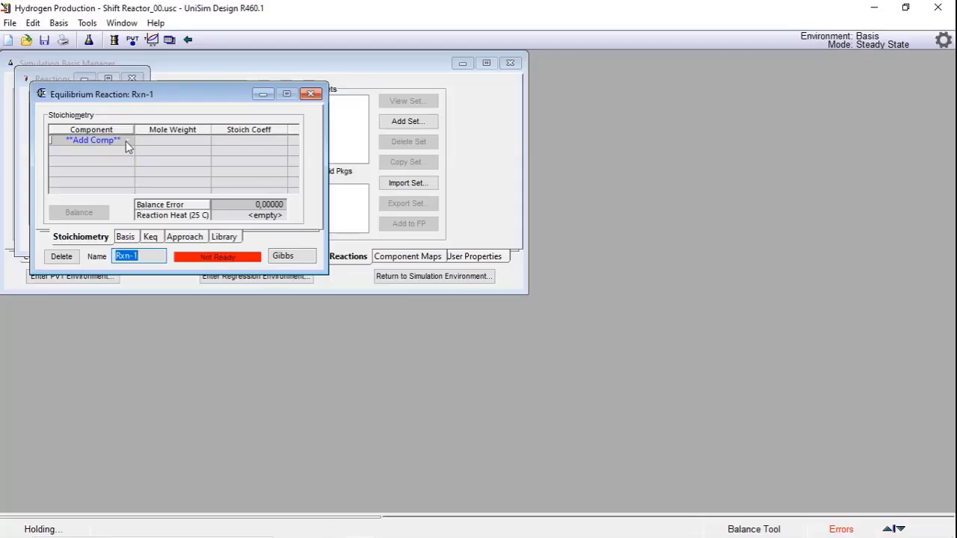
Add CO, H2O, CO2 and Hydrogen as Rxn-1's stoichiometry components.
{"action": "left_click", "coordinate": [129, 142]}
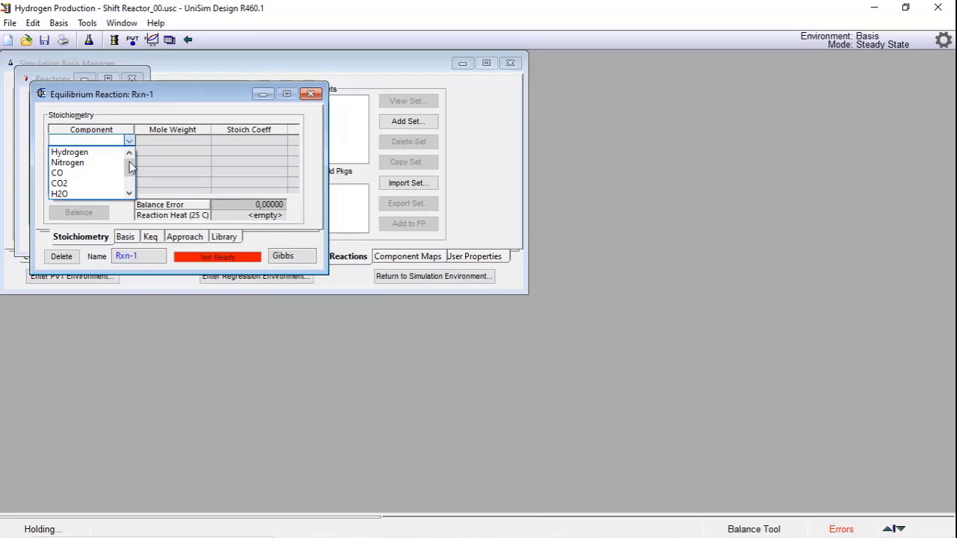
{"action": "left_click", "coordinate": [70, 173]}
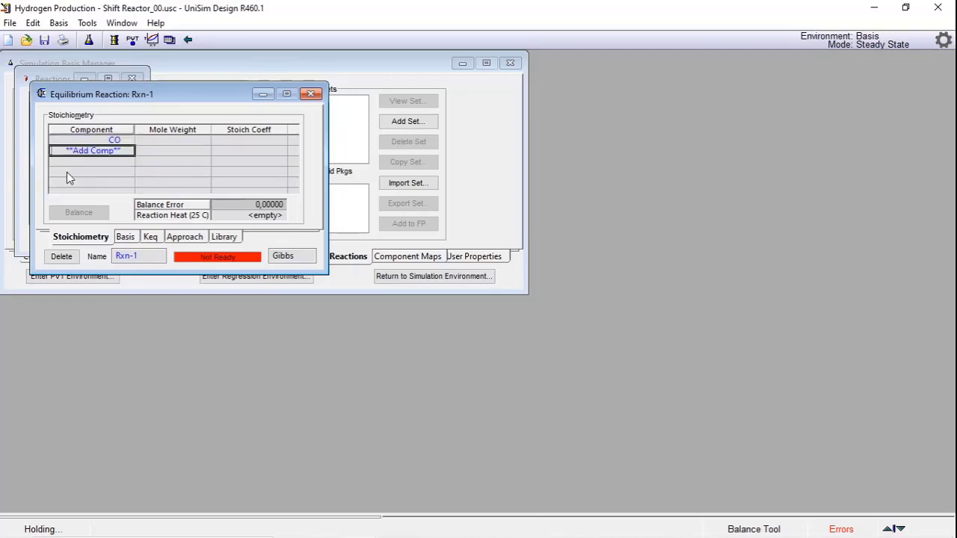
{"action": "left_click", "coordinate": [128, 152]}
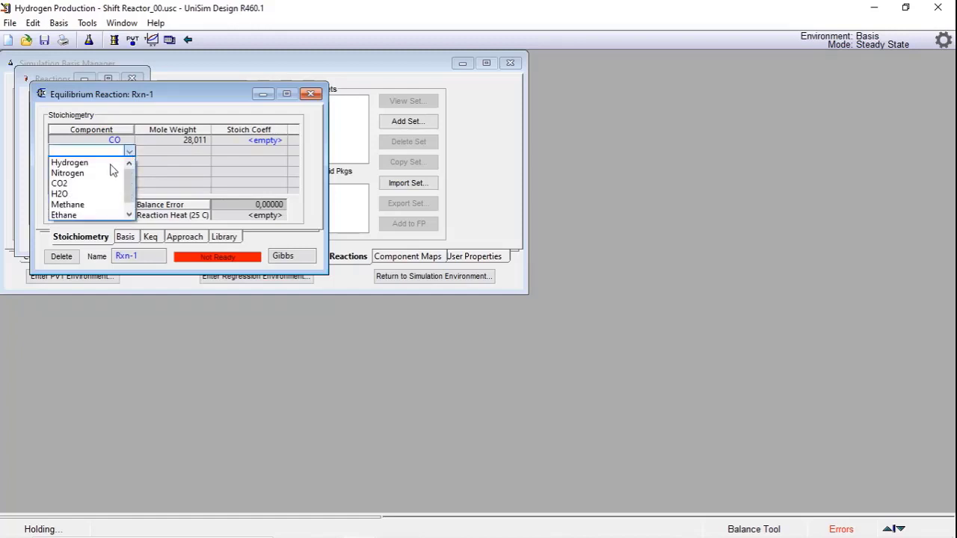
{"action": "scroll", "coordinate": [127, 187], "scroll_direction": "down", "scroll_amount": 1}
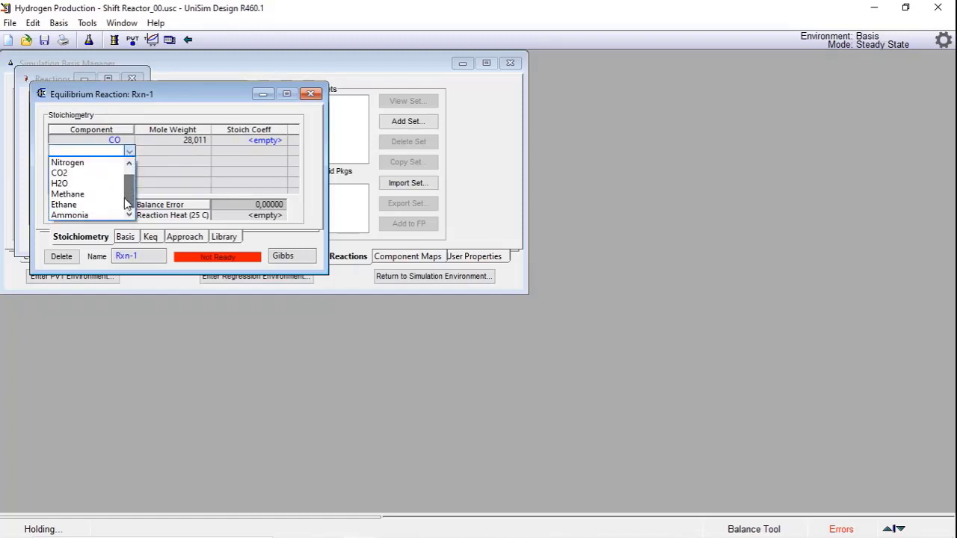
{"action": "left_click", "coordinate": [82, 184]}
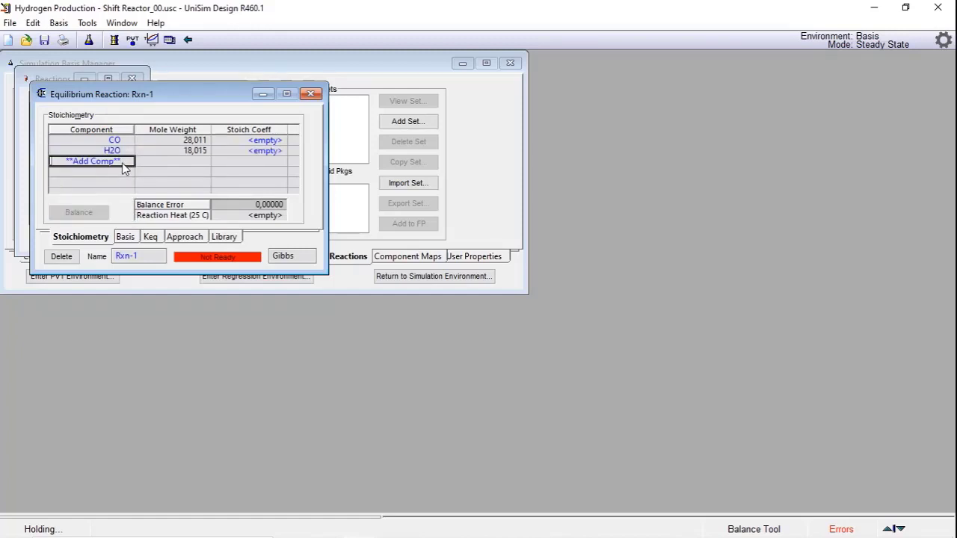
{"action": "left_click", "coordinate": [129, 161]}
{"action": "left_click", "coordinate": [93, 194]}
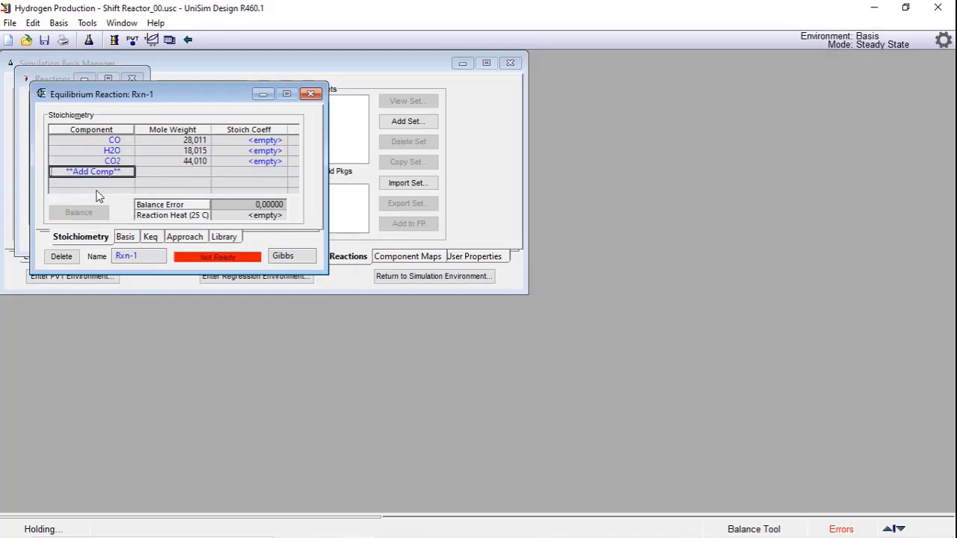
{"action": "left_click", "coordinate": [128, 175]}
{"action": "left_click", "coordinate": [105, 183]}
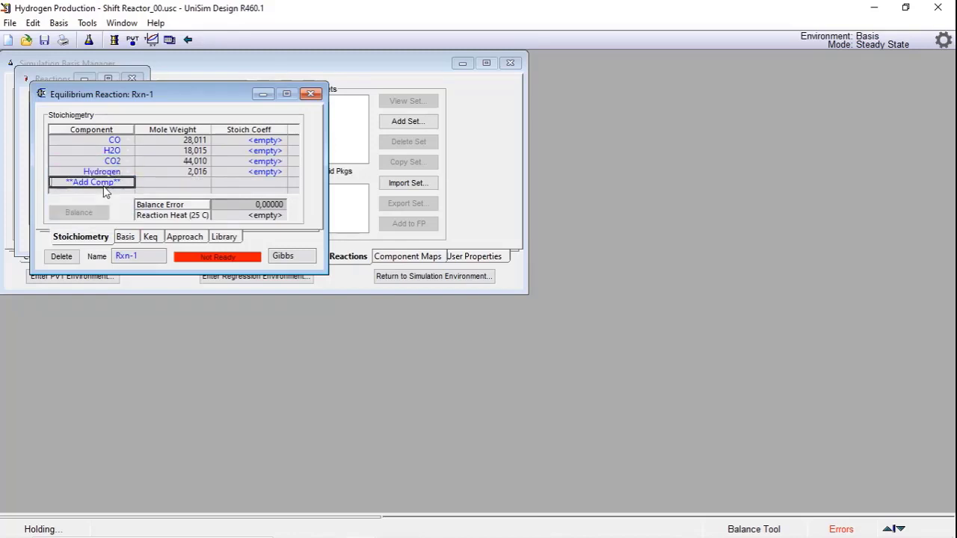
Enter stoichiometric coefficients -1, -1, 1 and 1 for CO, H2O, CO2 and Hydrogen.
{"action": "left_click", "coordinate": [260, 142]}
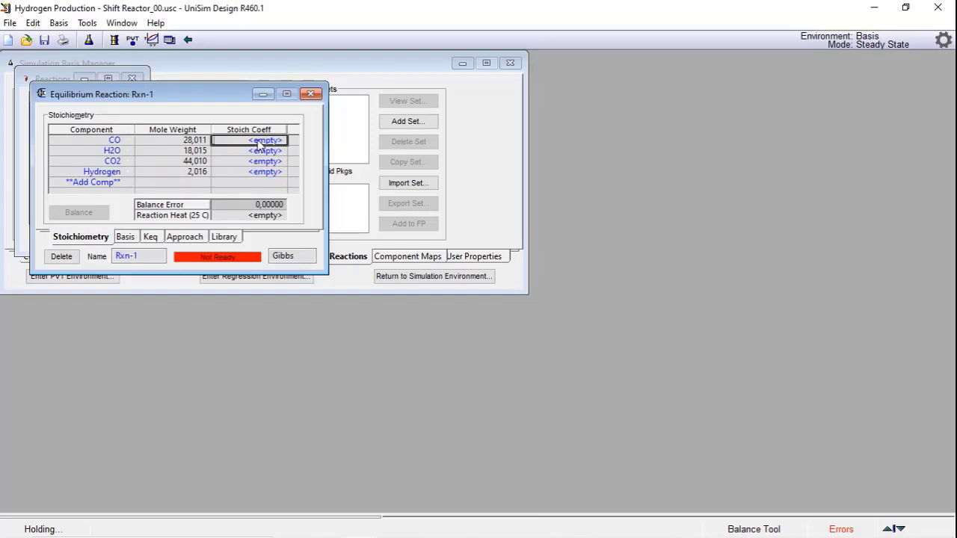
{"action": "type", "text": "-1"}
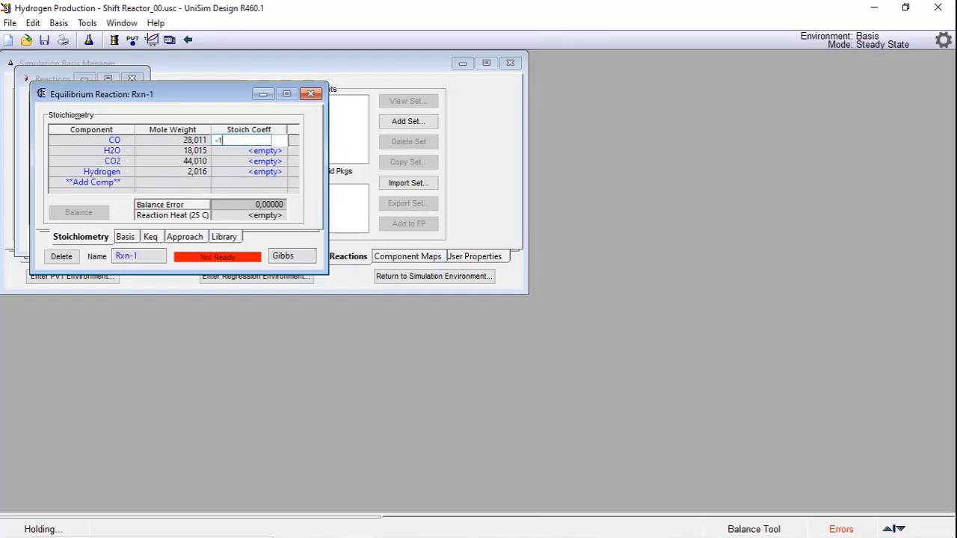
{"action": "key", "text": "Return"}
{"action": "type", "text": "-1"}
{"action": "key", "text": "Return"}
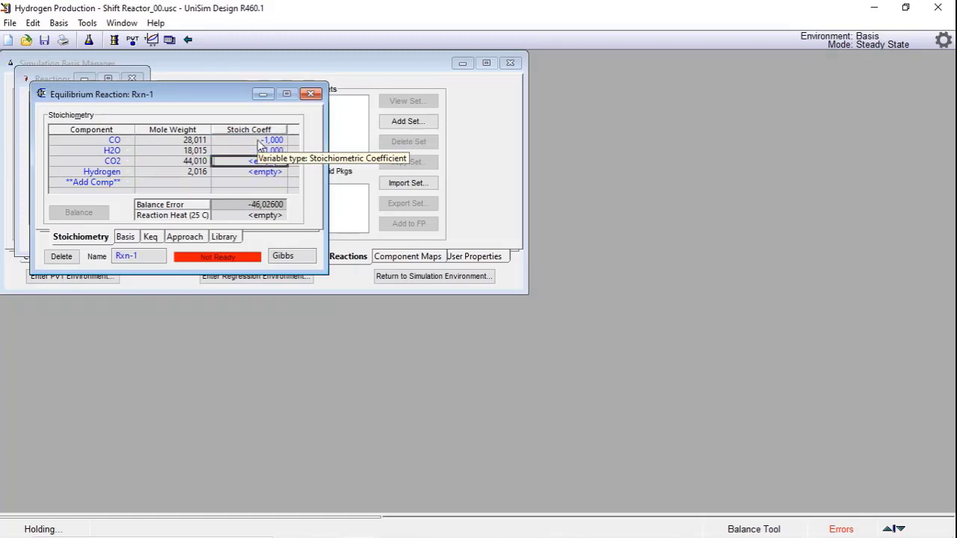
{"action": "type", "text": "1"}
{"action": "key", "text": "Return"}
{"action": "type", "text": "1"}
{"action": "key", "text": "Return"}
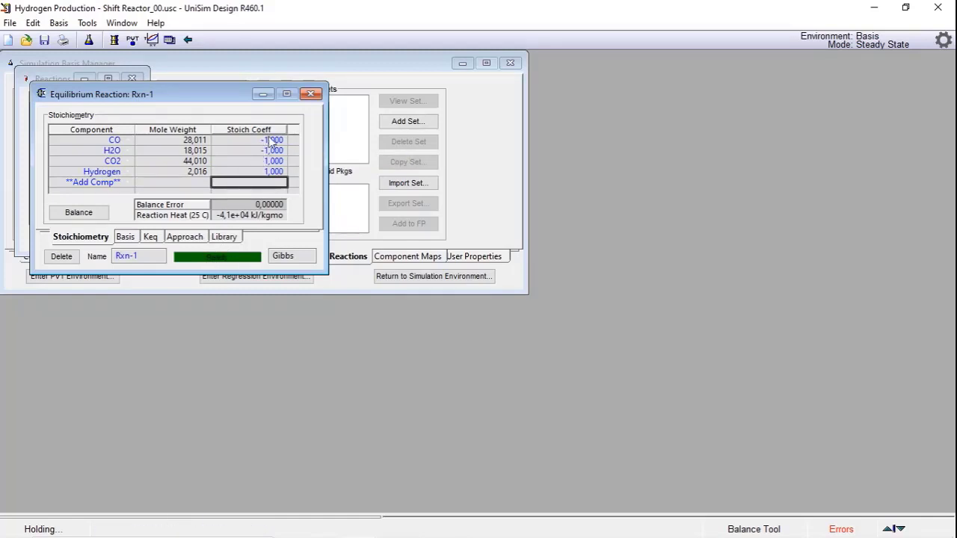
Create reaction set Set-1 with Rxn-1 in its Active List, then select Set-1.
{"action": "left_click", "coordinate": [311, 95]}
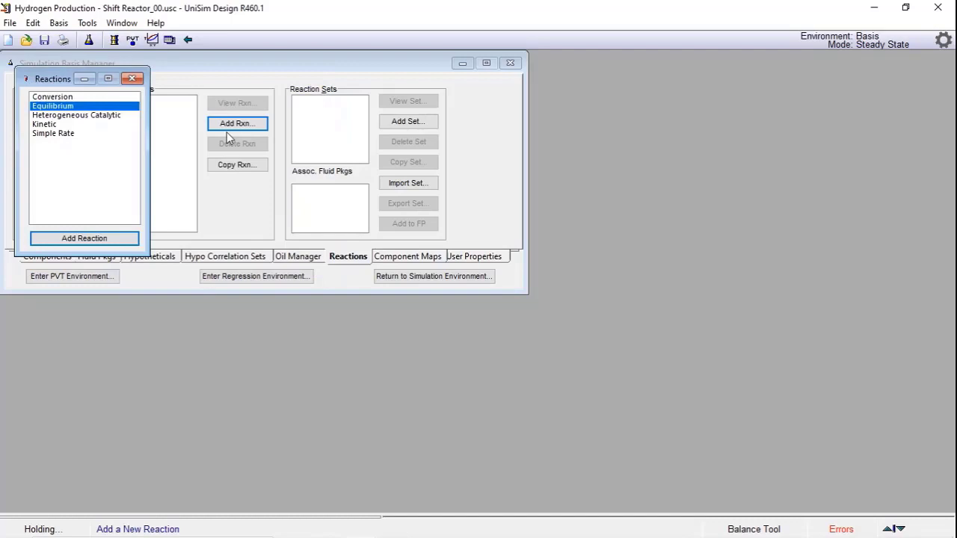
{"action": "left_click", "coordinate": [132, 80]}
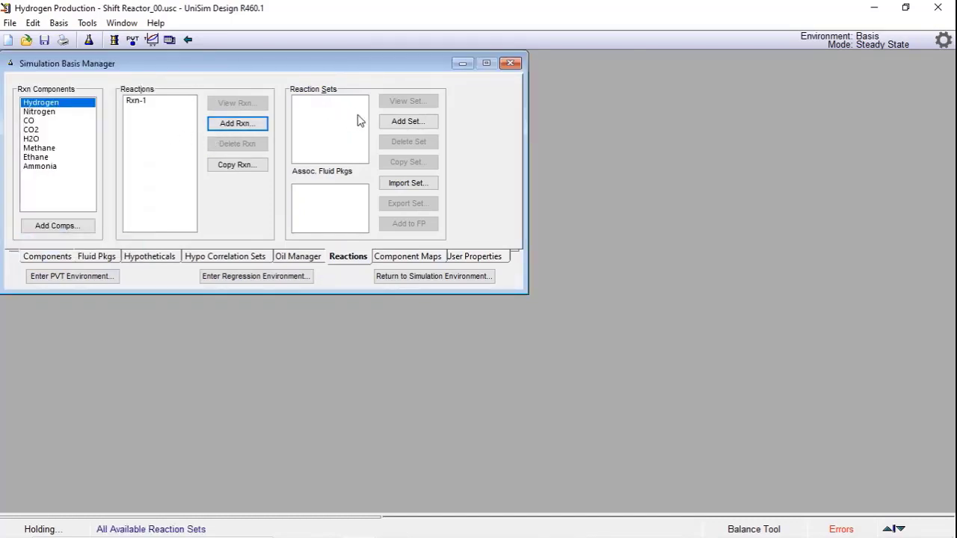
{"action": "left_click", "coordinate": [412, 122]}
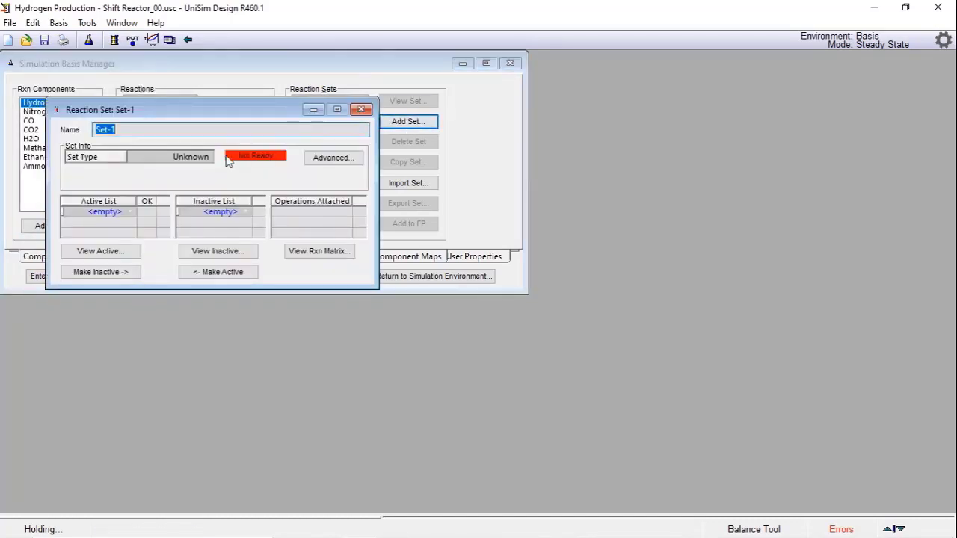
{"action": "left_click", "coordinate": [131, 211]}
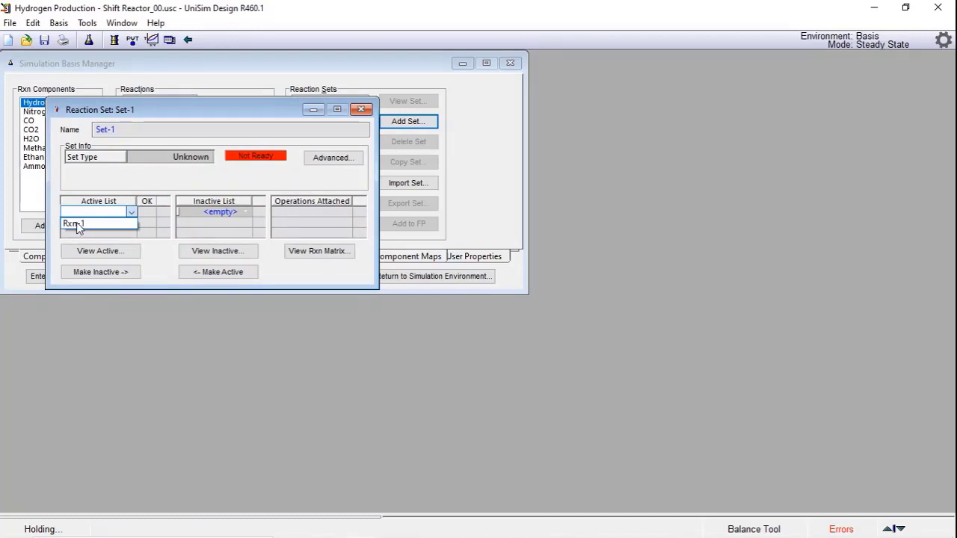
{"action": "left_click", "coordinate": [76, 223]}
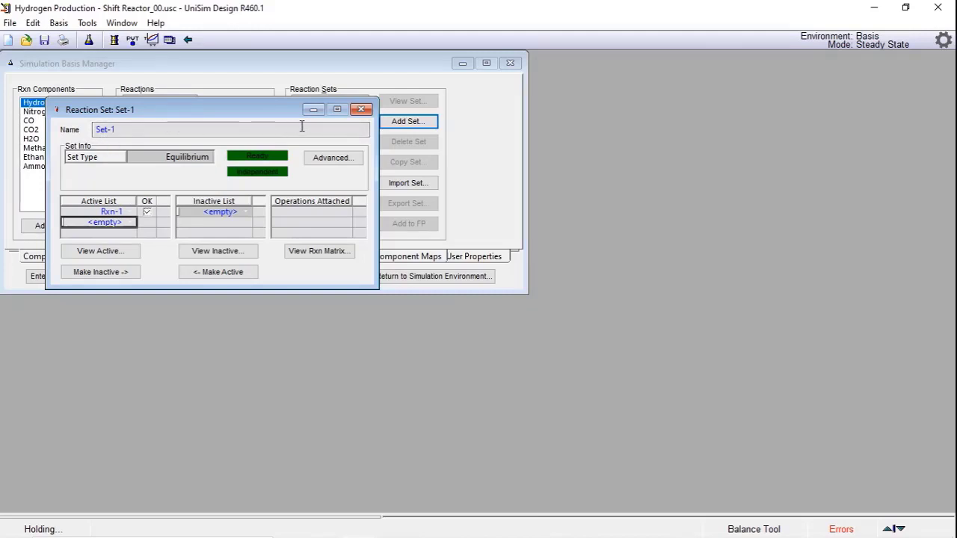
{"action": "left_click", "coordinate": [361, 109]}
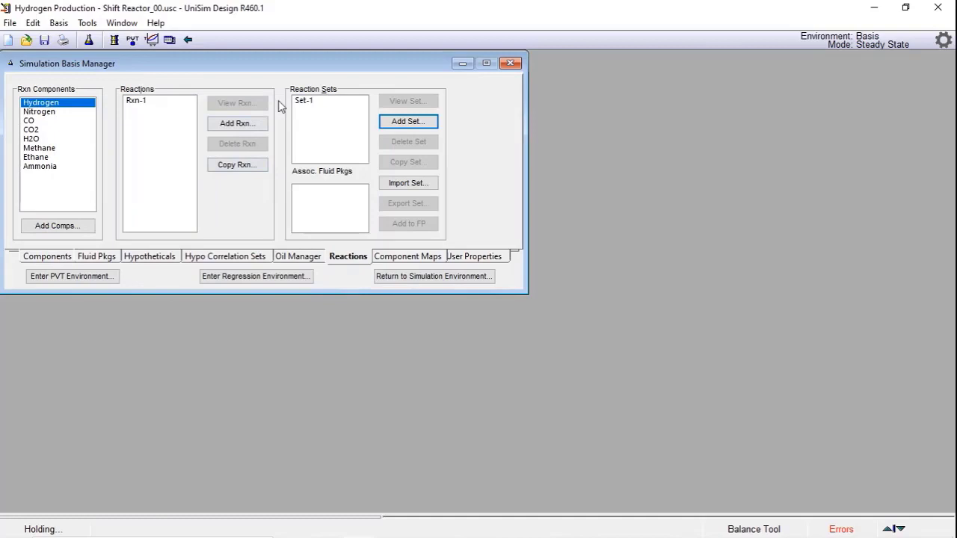
{"action": "left_click", "coordinate": [304, 102]}
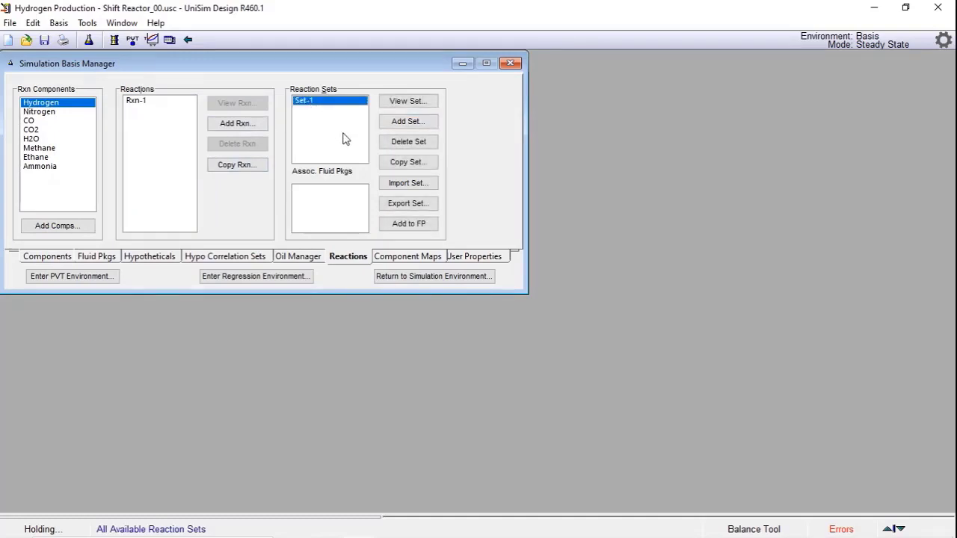
Add Set-1 to the Basis-1 fluid package.
{"action": "left_click", "coordinate": [408, 224]}
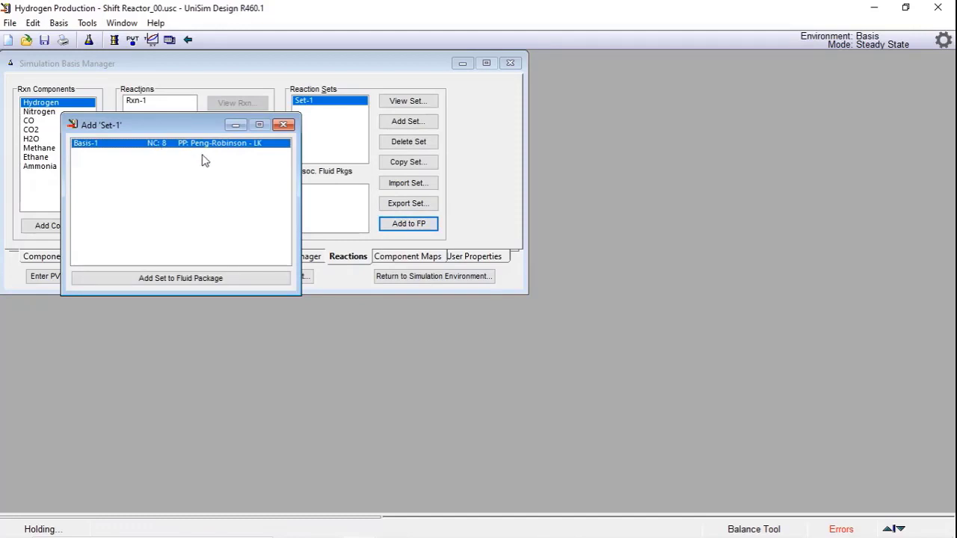
{"action": "left_click", "coordinate": [180, 278]}
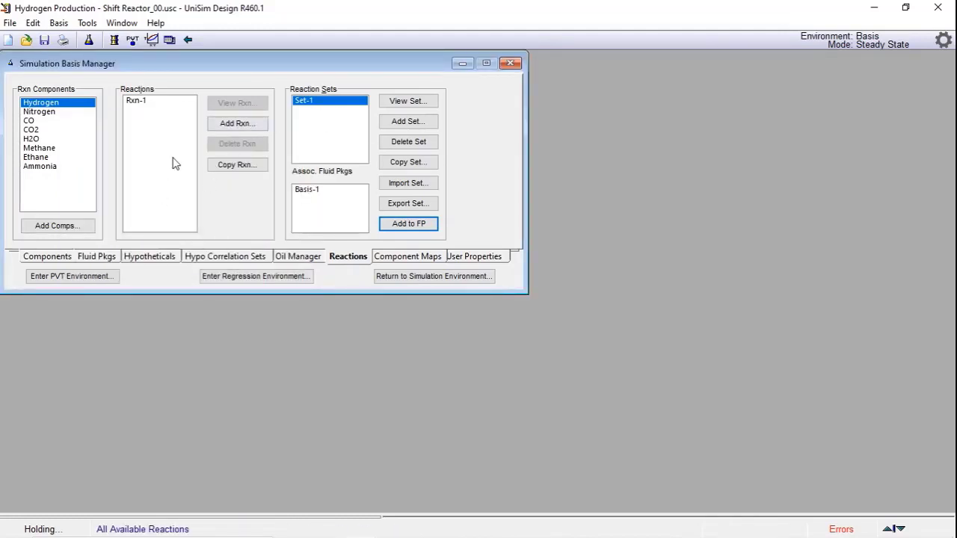
Back on the flowsheet, set ERV-100's Delta P on the Parameters page to 0,49 bar.
{"action": "left_click", "coordinate": [418, 277]}
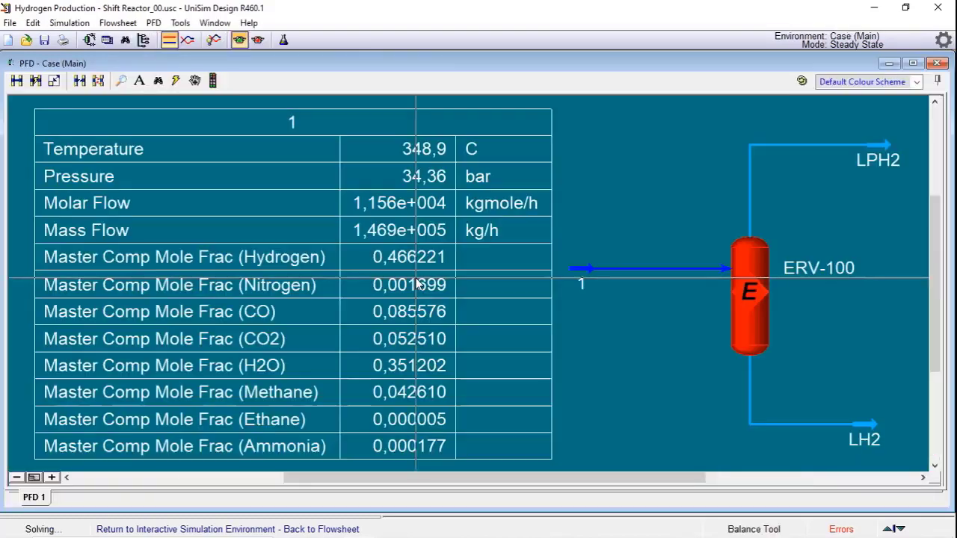
{"action": "left_click", "coordinate": [753, 283]}
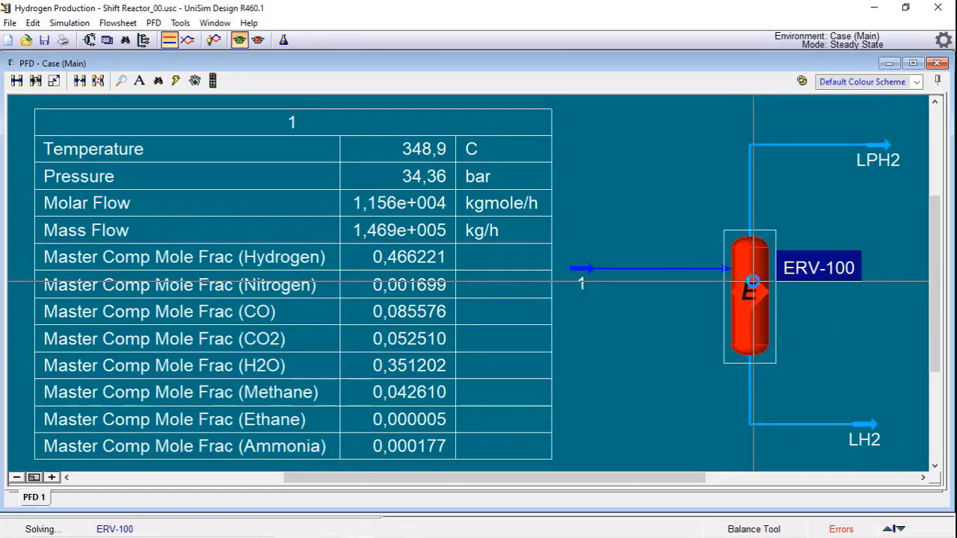
{"action": "double_click", "coordinate": [753, 283]}
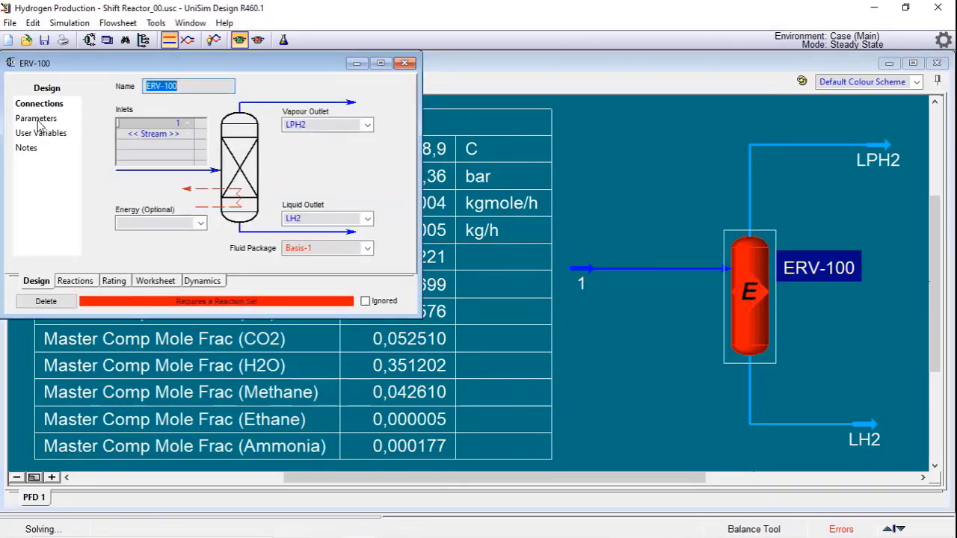
{"action": "left_click", "coordinate": [38, 118]}
{"action": "left_click", "coordinate": [178, 152]}
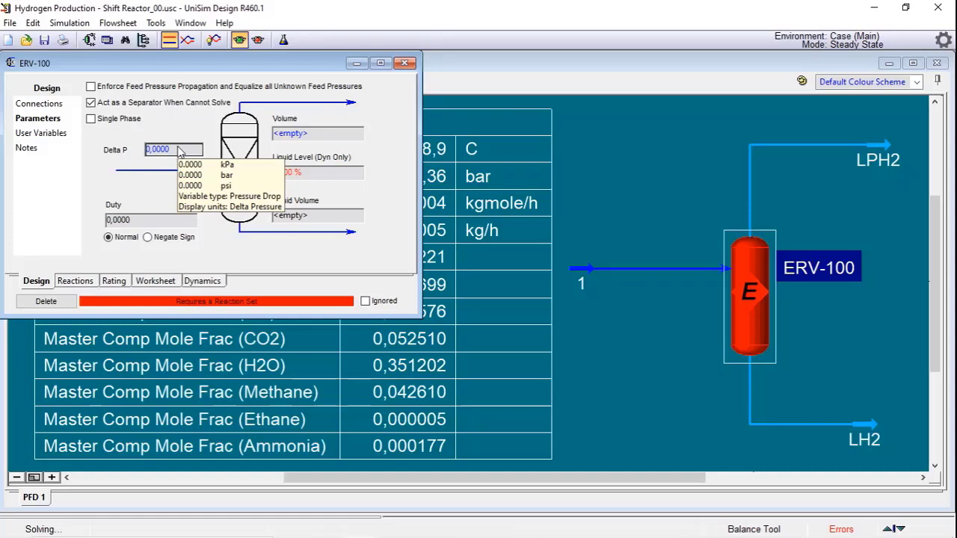
{"action": "type", "text": "0,"}
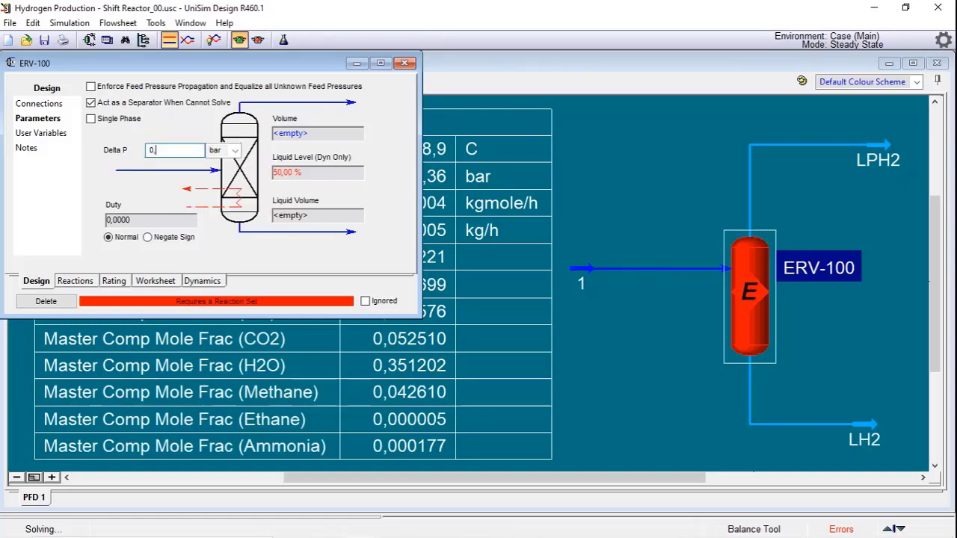
{"action": "type", "text": "49"}
{"action": "key", "text": "Return"}
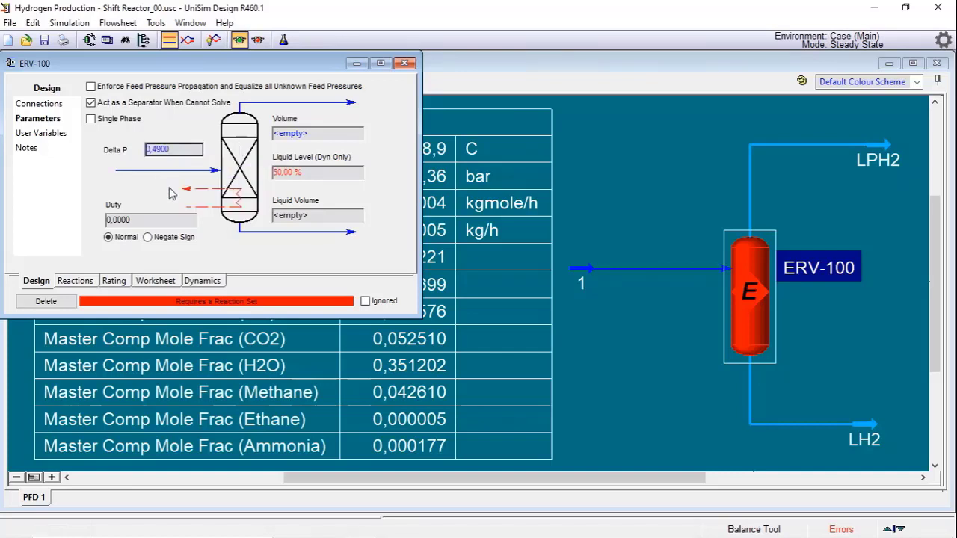
Choose Set-1 as ERV-100's reaction set and close the reactor's property view.
{"action": "left_click", "coordinate": [76, 283]}
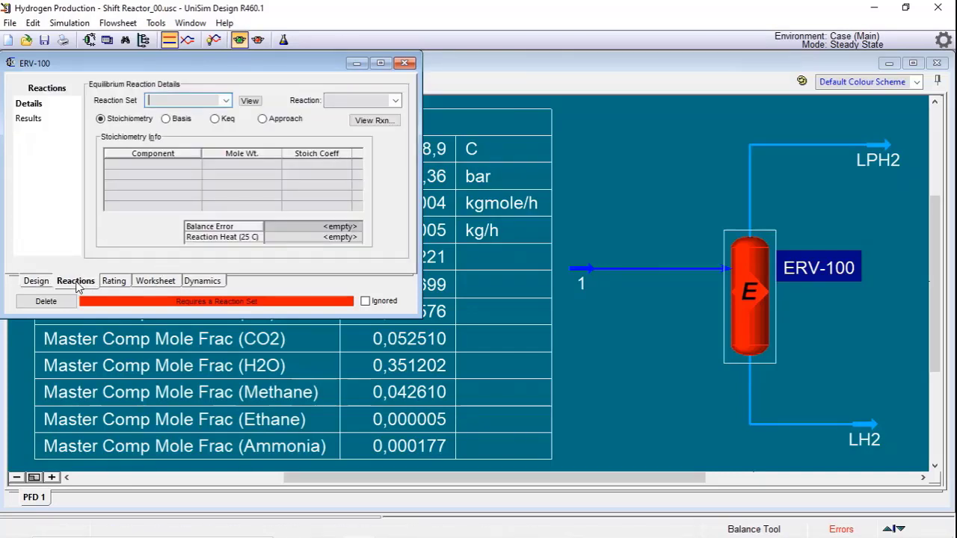
{"action": "left_click", "coordinate": [227, 100]}
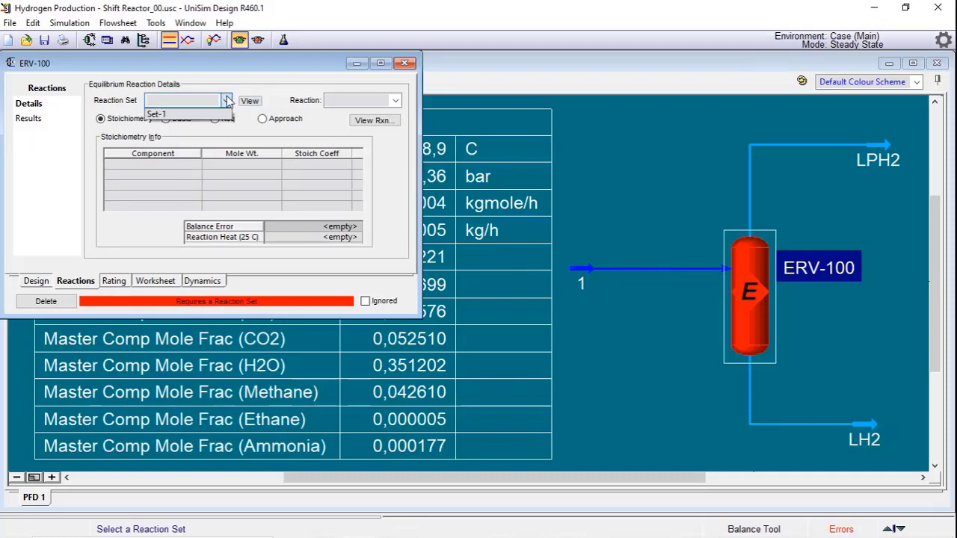
{"action": "left_click", "coordinate": [174, 115]}
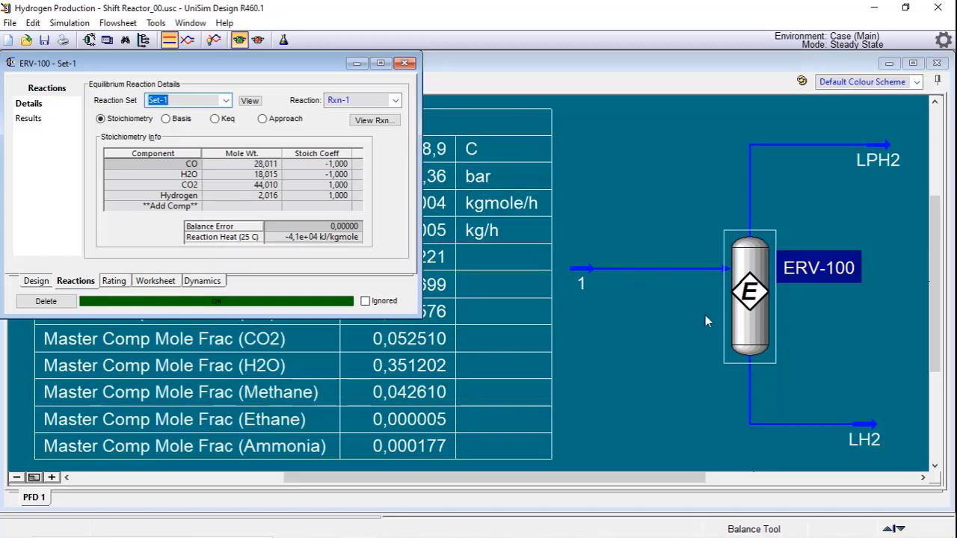
{"action": "left_click", "coordinate": [405, 64]}
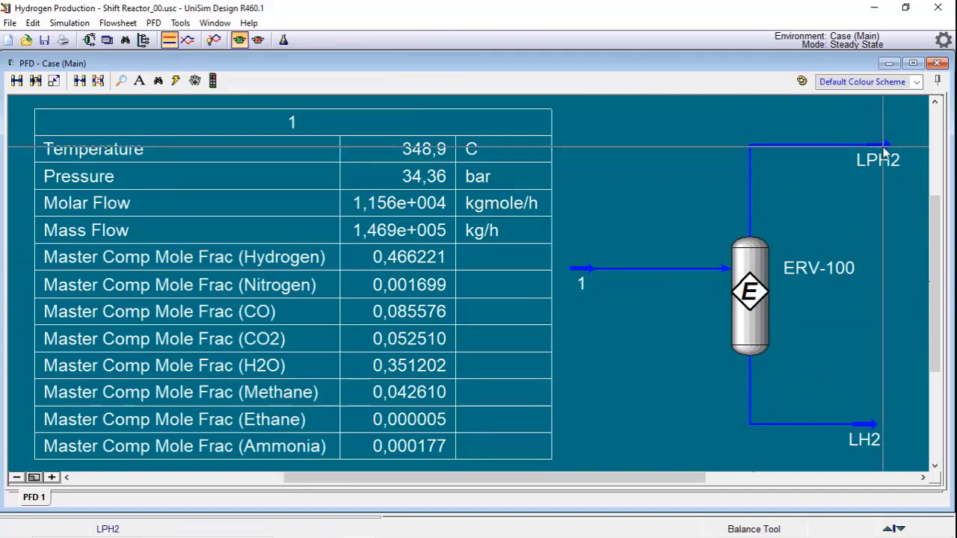
Apply the shift composition variable set to the LPH2 table and move it above the reactor.
{"action": "scroll", "coordinate": [773, 190], "scroll_direction": "down", "scroll_amount": 1}
{"action": "double_click", "coordinate": [773, 191]}
{"action": "left_click", "coordinate": [544, 219]}
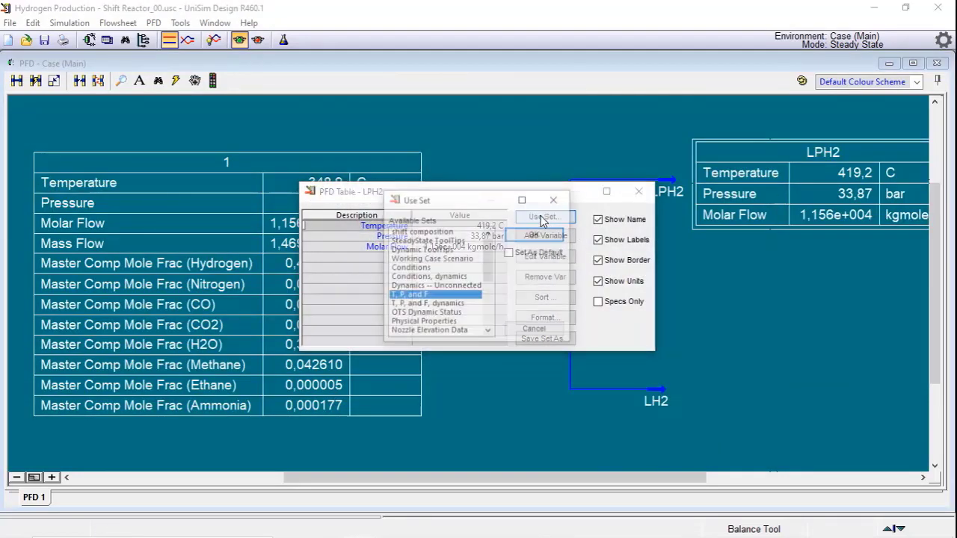
{"action": "left_click", "coordinate": [440, 234]}
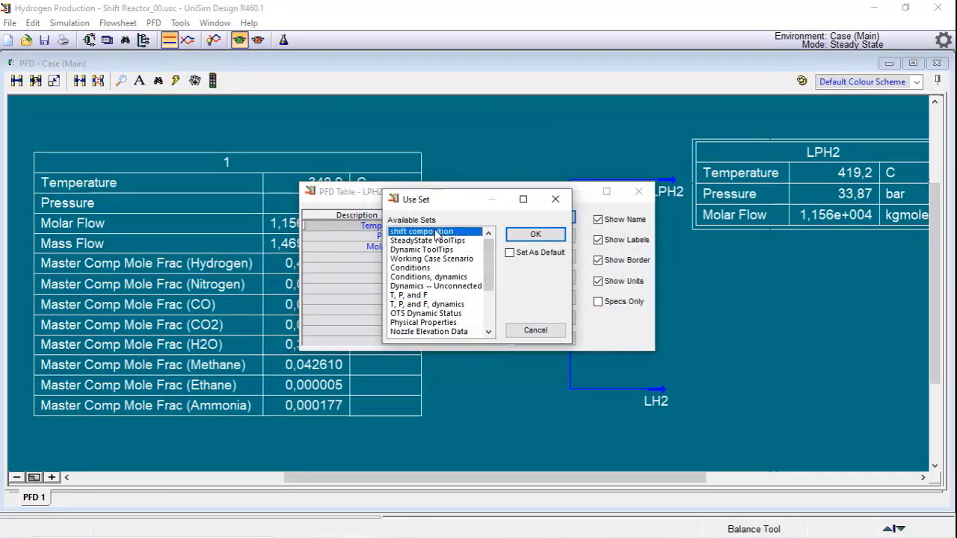
{"action": "left_click", "coordinate": [535, 234]}
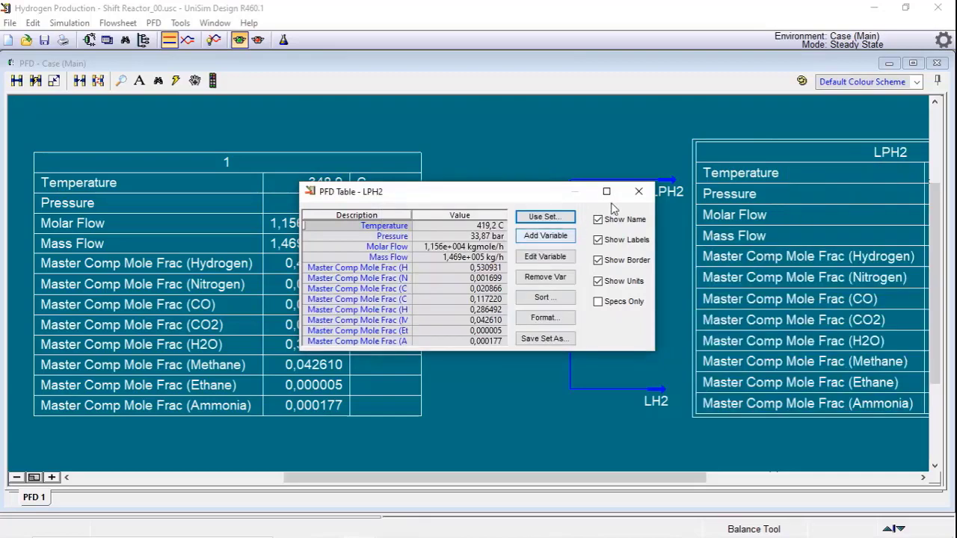
{"action": "left_click", "coordinate": [639, 193]}
{"action": "left_click_drag", "start_coordinate": [685, 351], "coordinate": [694, 278]}
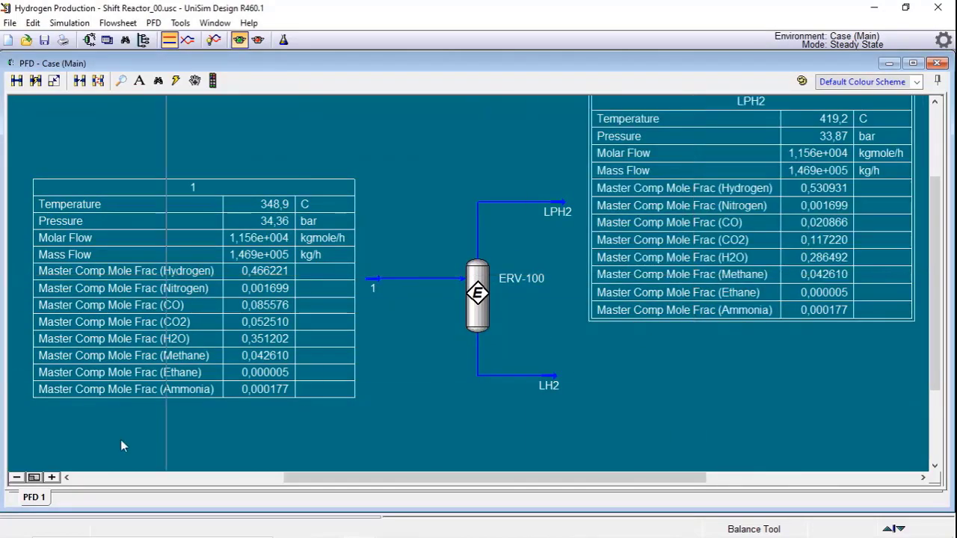
{"action": "left_click", "coordinate": [34, 477]}
{"action": "left_click", "coordinate": [790, 438]}
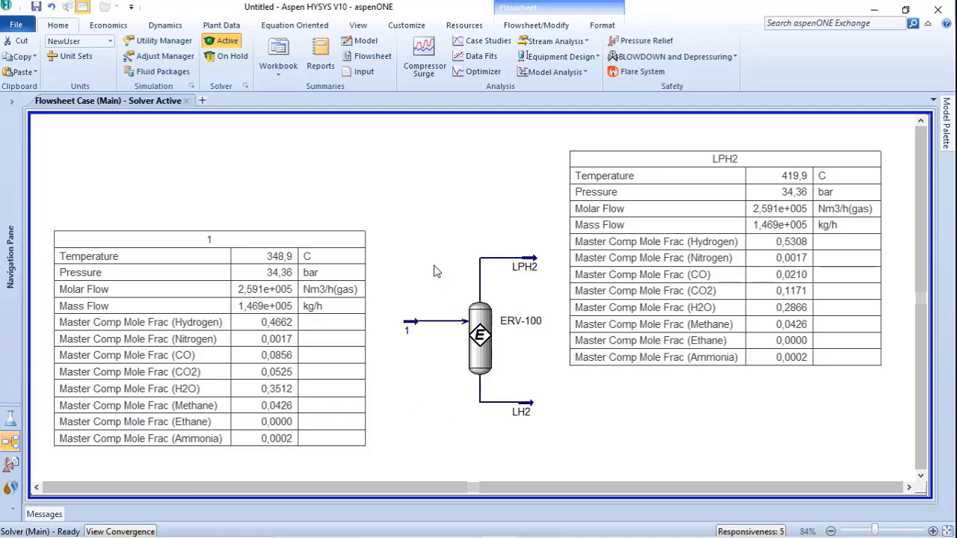
Show the reactor unit models in the Aspen HYSYS Model Palette.
{"action": "left_click", "coordinate": [947, 121]}
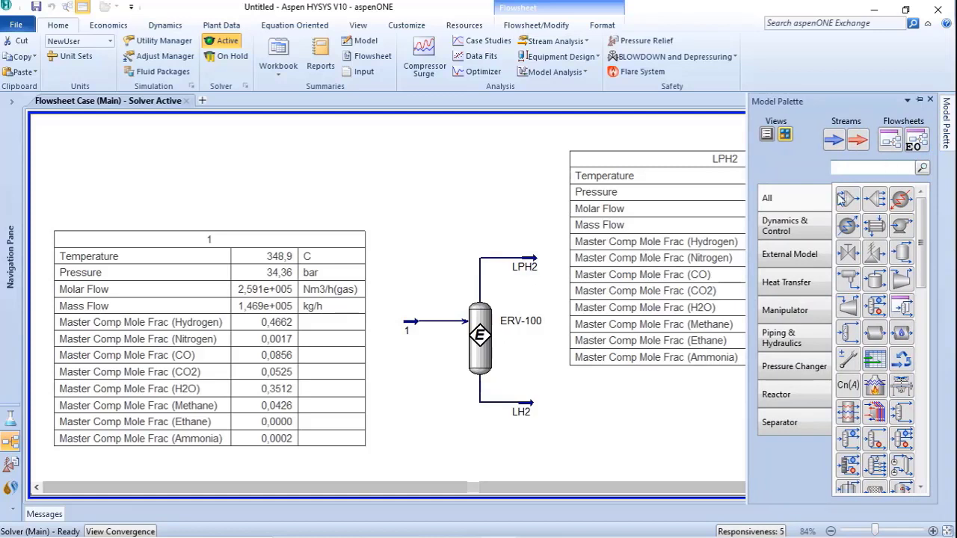
{"action": "left_click", "coordinate": [783, 398]}
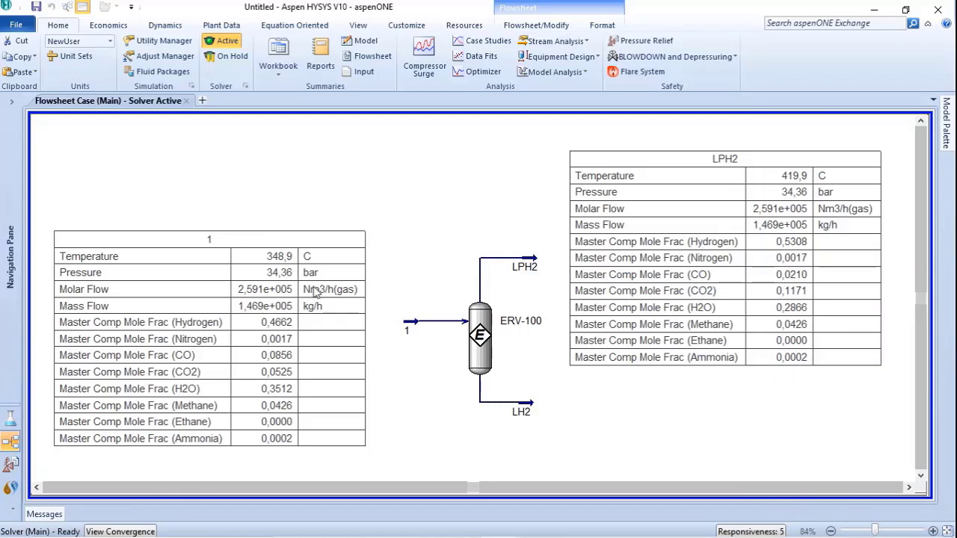
In Properties, inspect Rxn-1's CO shift stoichiometry, then go back to the Simulation flowsheet.
{"action": "left_click", "coordinate": [11, 418]}
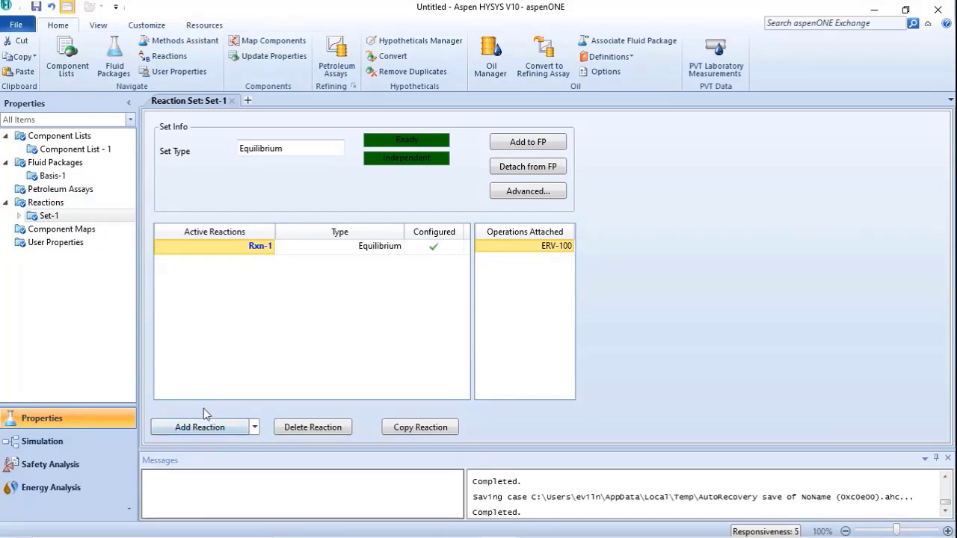
{"action": "double_click", "coordinate": [253, 246]}
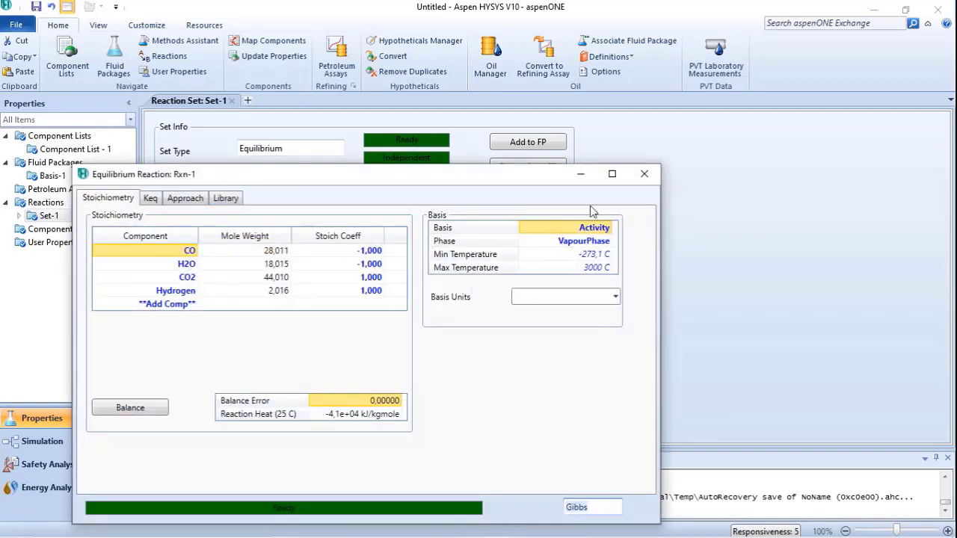
{"action": "left_click", "coordinate": [644, 174]}
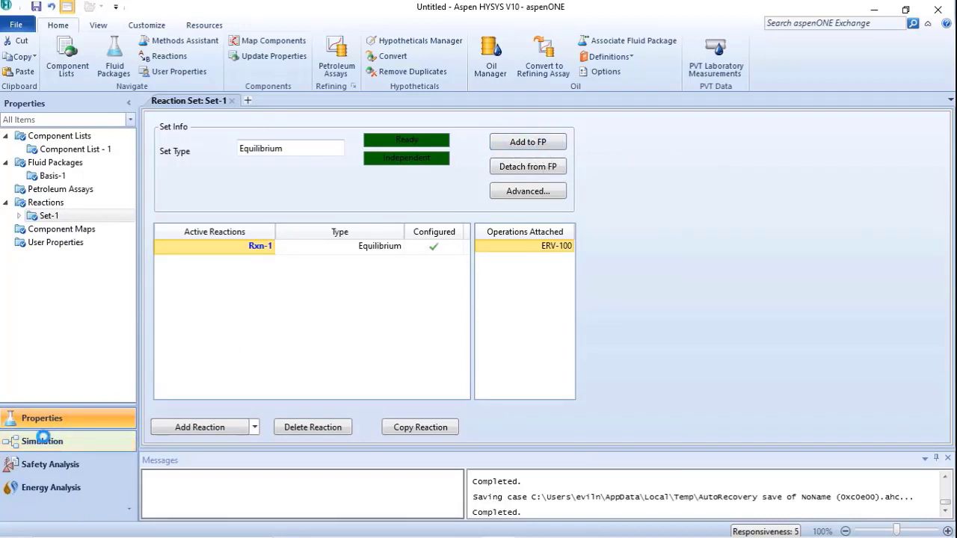
{"action": "left_click", "coordinate": [45, 442]}
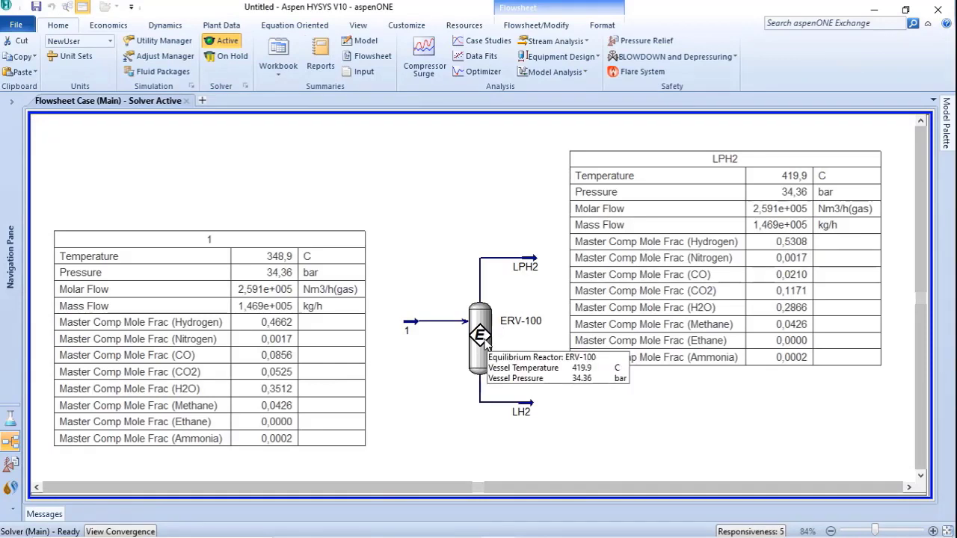
{"action": "double_click", "coordinate": [482, 338]}
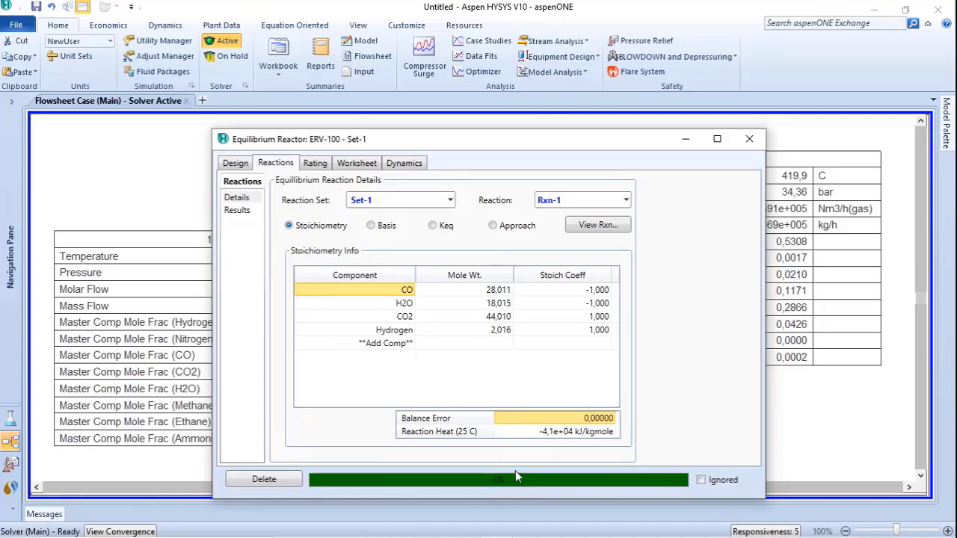
{"action": "left_click", "coordinate": [750, 142]}
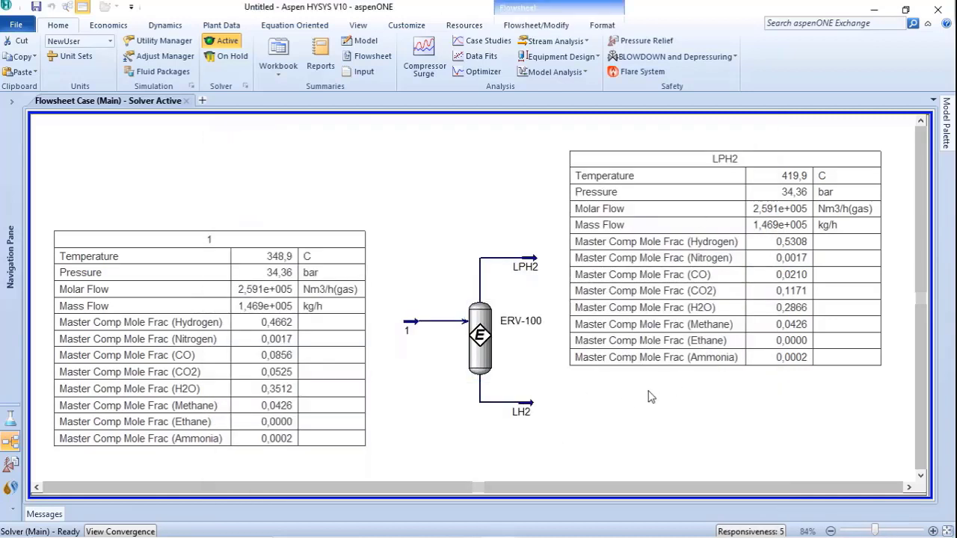